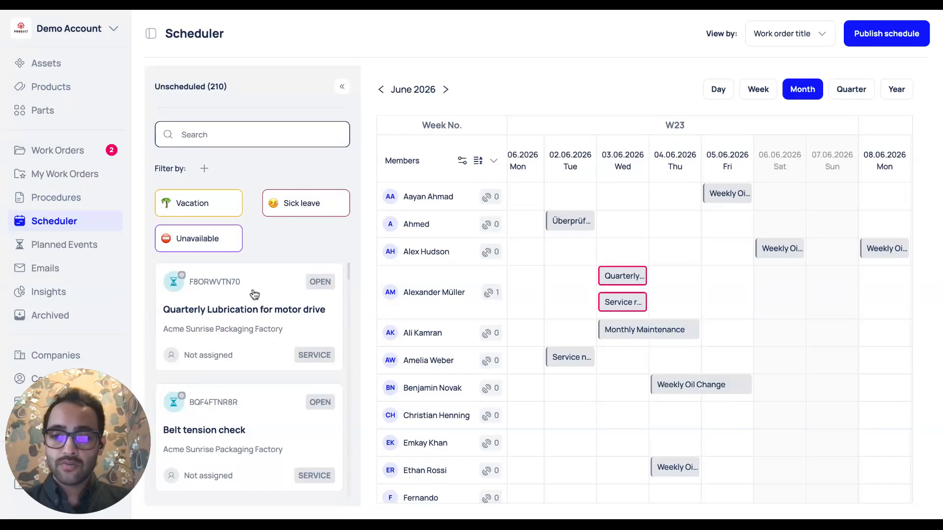
Look through the list of unscheduled work orders
scroll(254, 294, "down", 15)
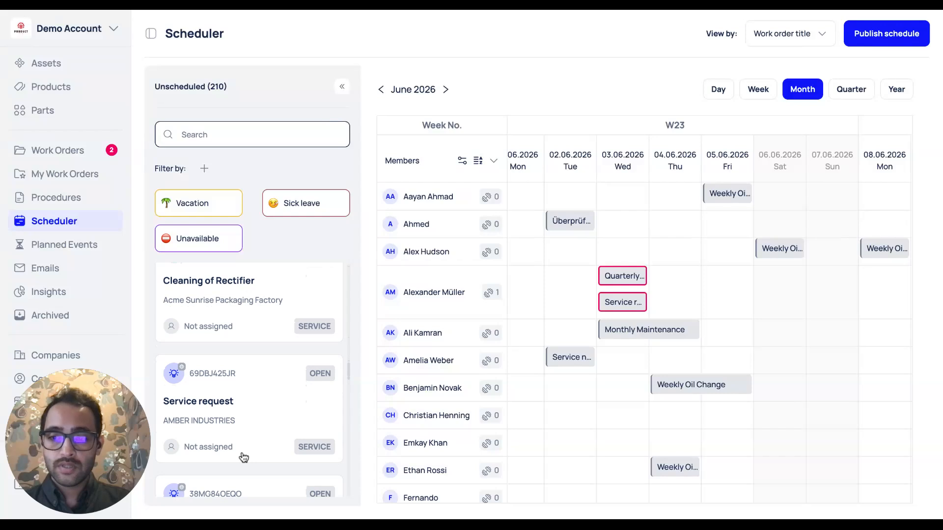
scroll(244, 458, "up", 3)
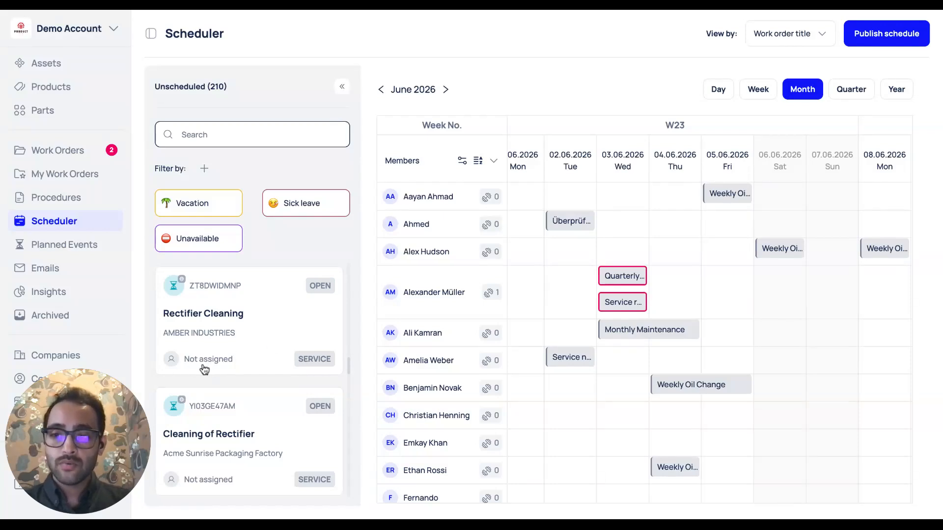
scroll(227, 362, "down", 8)
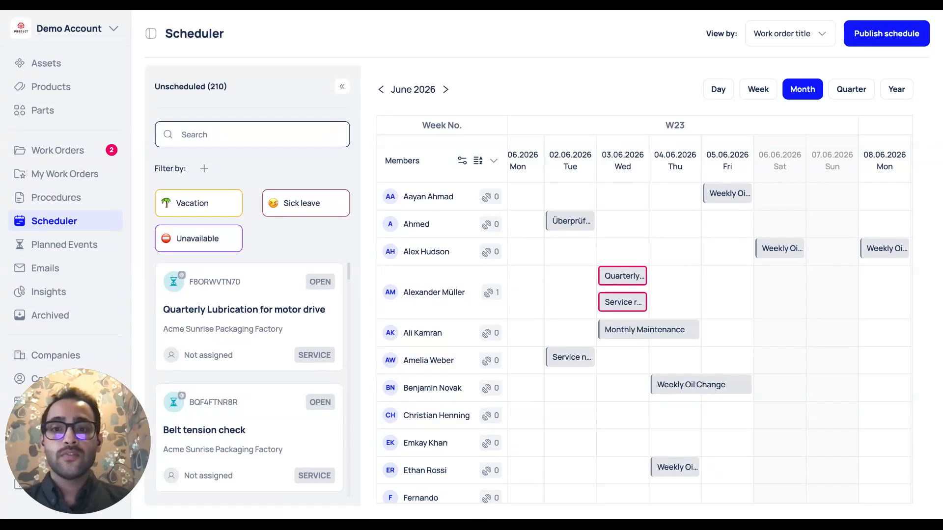
Filter the calendar's members by the SERVICE team and check the remaining member's June 2026 schedule
left_click(463, 162)
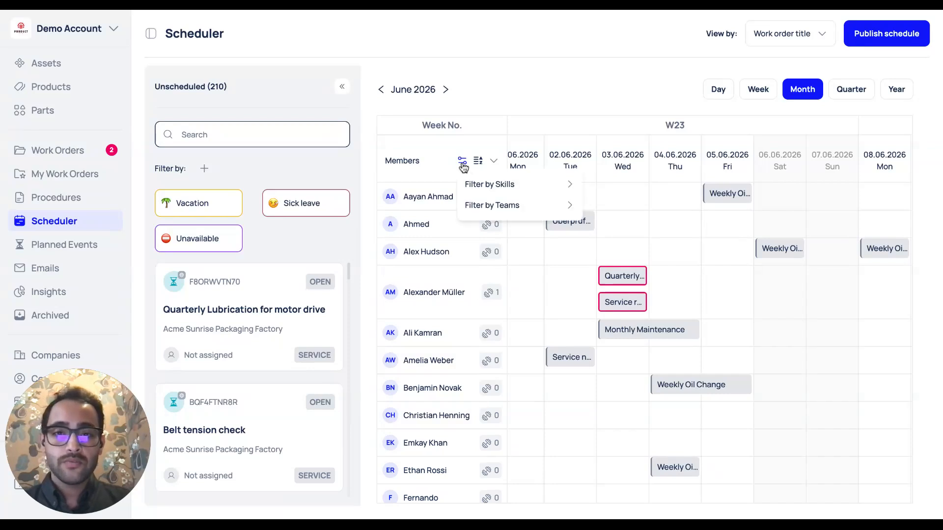
mouse_move(558, 206)
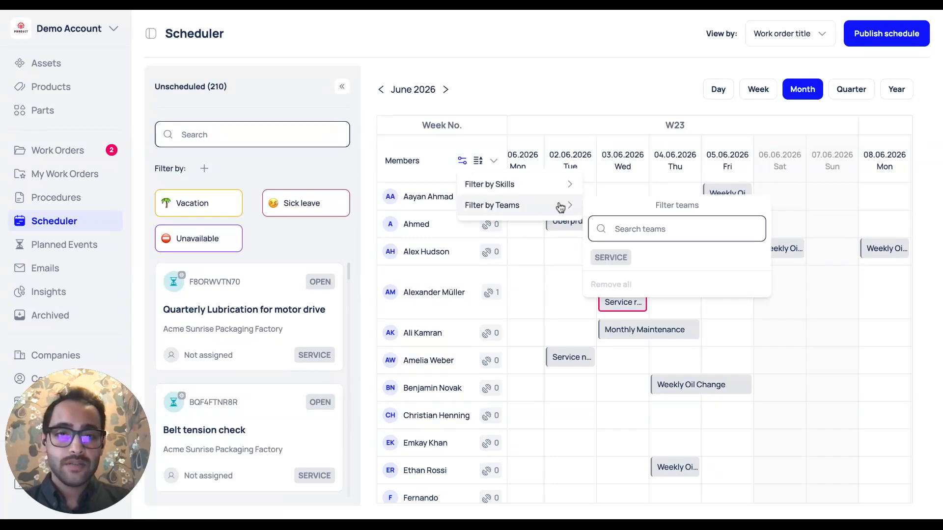
left_click(612, 258)
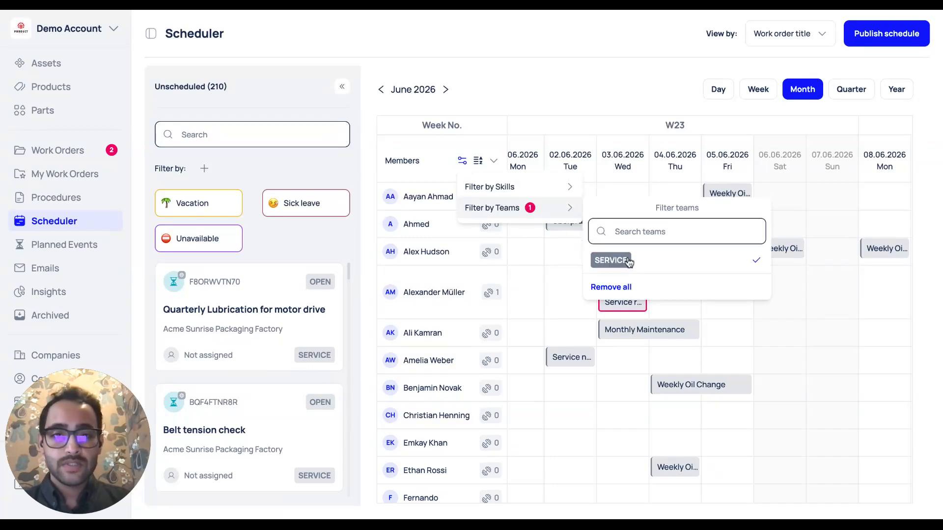
left_click(548, 94)
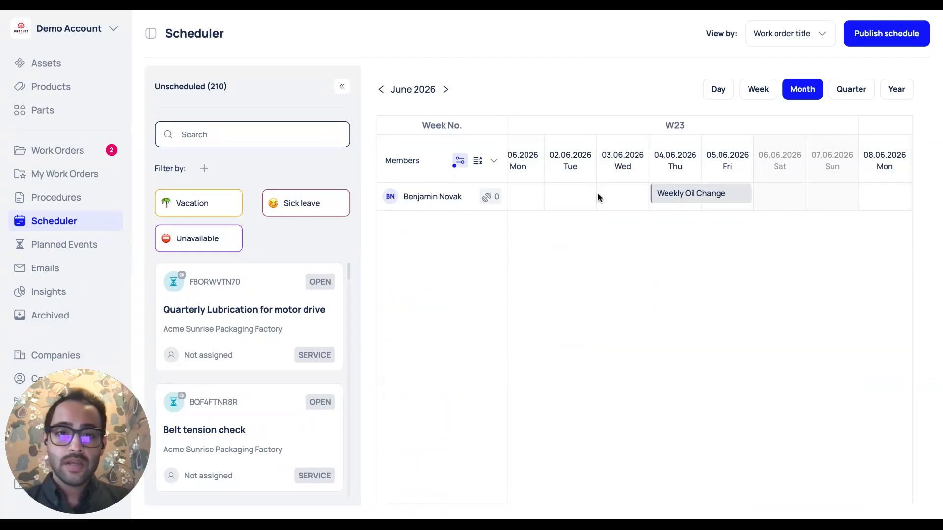
scroll(651, 196, "right", 10)
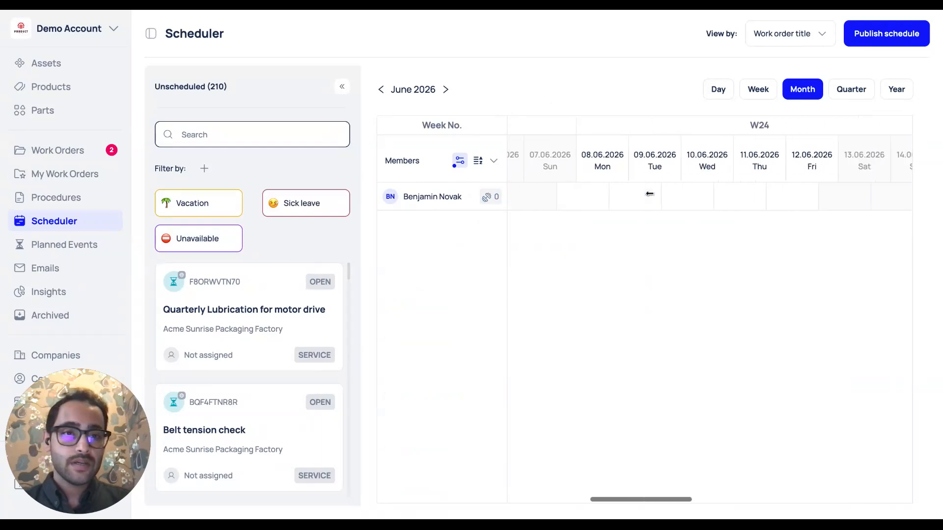
scroll(650, 193, "left", 10)
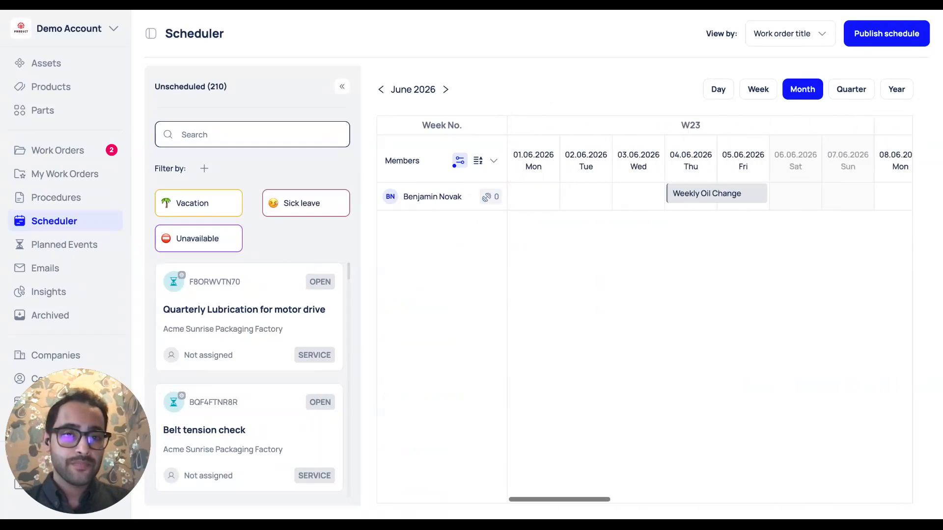
mouse_move(489, 198)
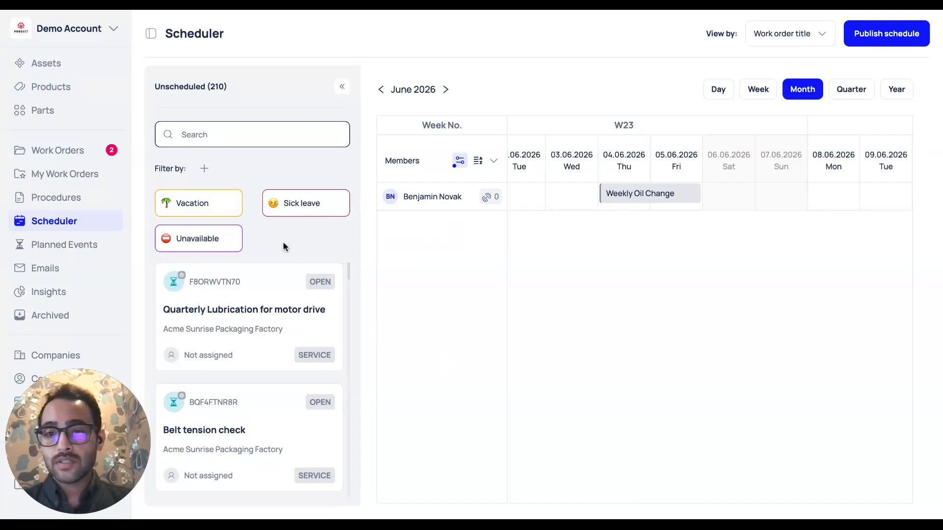
Filter the unscheduled work orders by the Service Request work order type
left_click(204, 169)
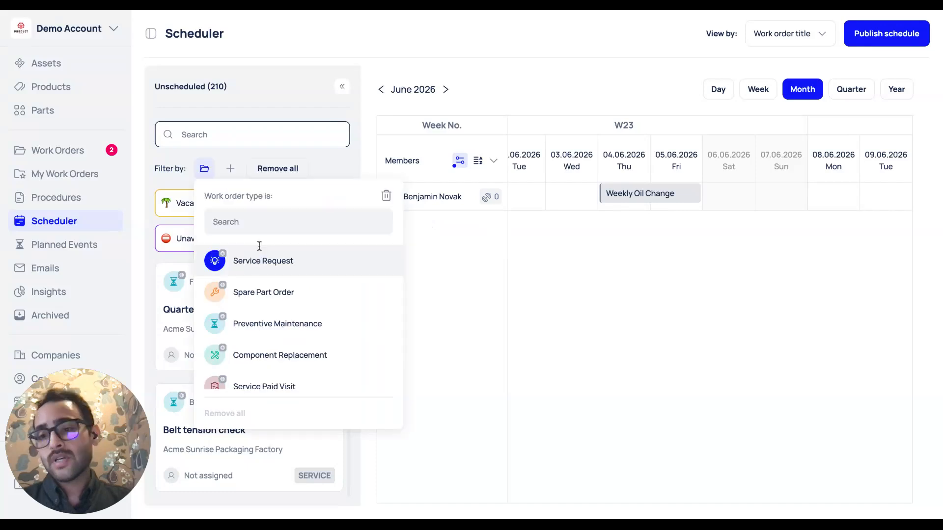
left_click(261, 259)
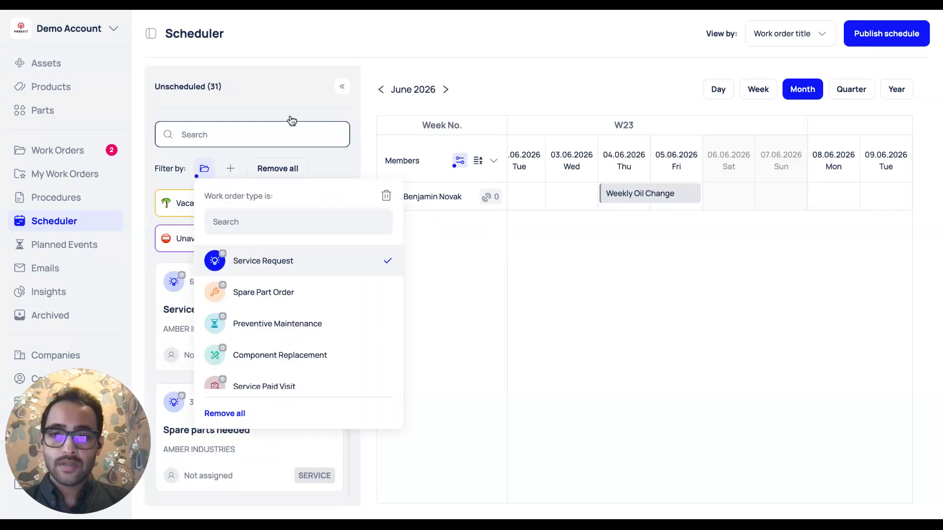
left_click(290, 118)
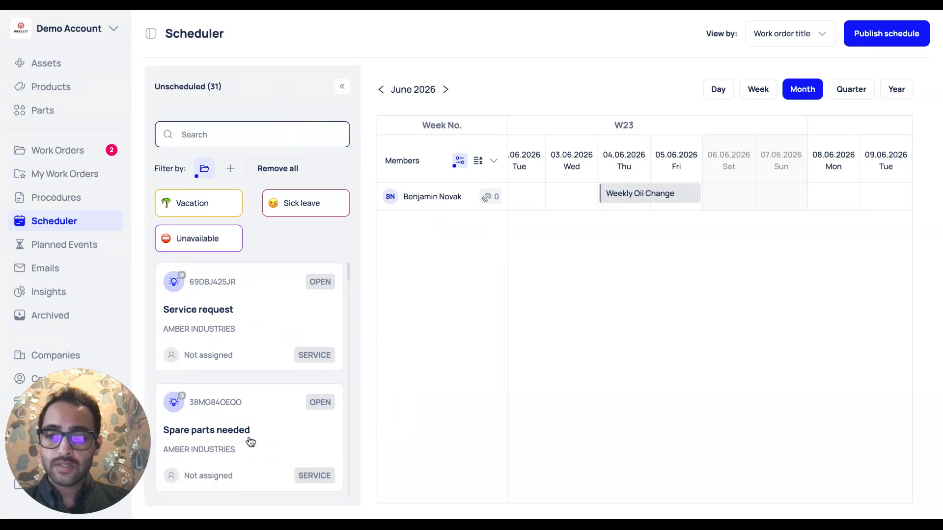
Schedule the first unscheduled AMBER INDUSTRIES service request for the listed SERVICE team member on 08.06.2026
scroll(250, 441, "down", 10)
scroll(251, 441, "down", 5)
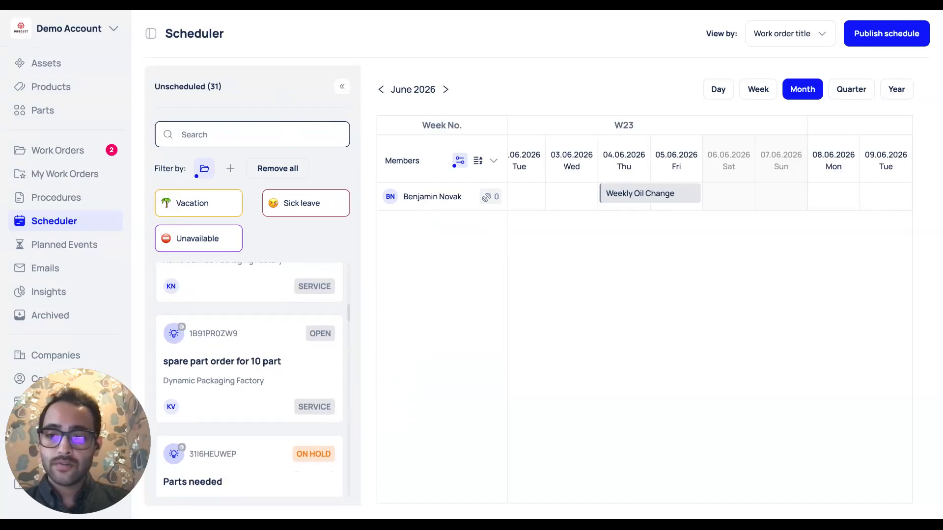
scroll(251, 441, "up", 6)
scroll(311, 314, "up", 8)
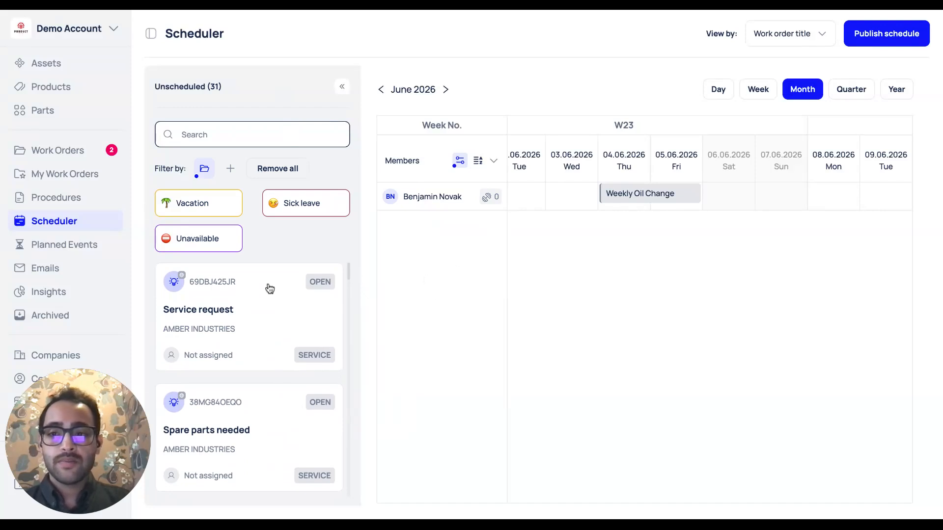
left_click_drag(234, 331, 238, 330)
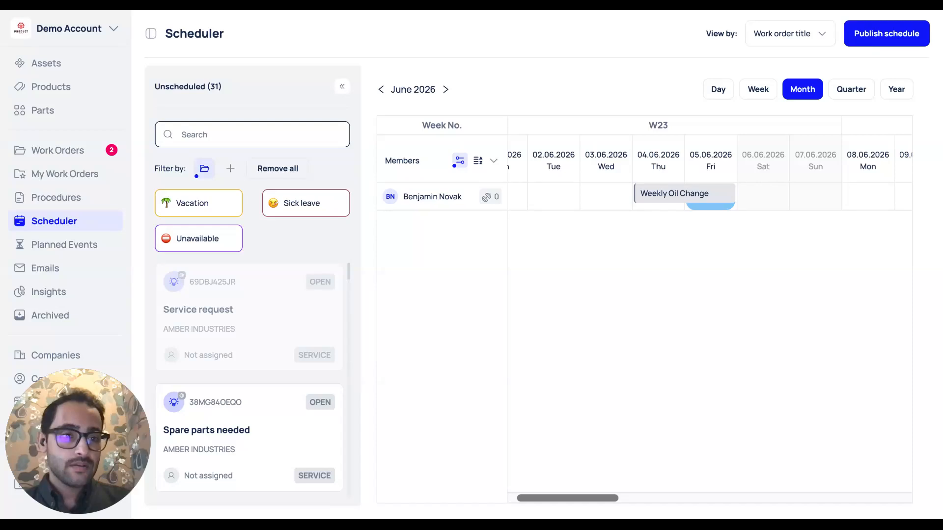
left_click_drag(711, 198, 868, 197)
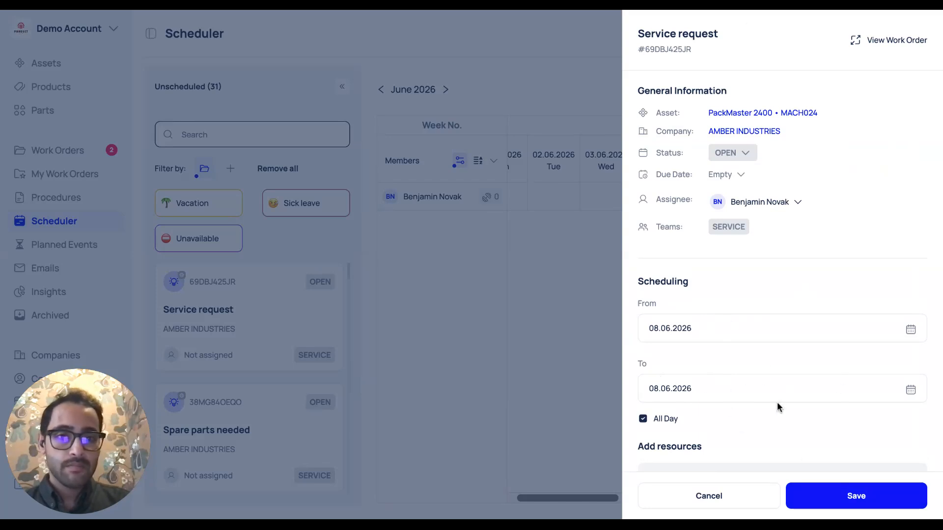
Set the service request's status to VISIT SCHEDULED, review its custom fields and save the work order's scheduling details
left_click(746, 155)
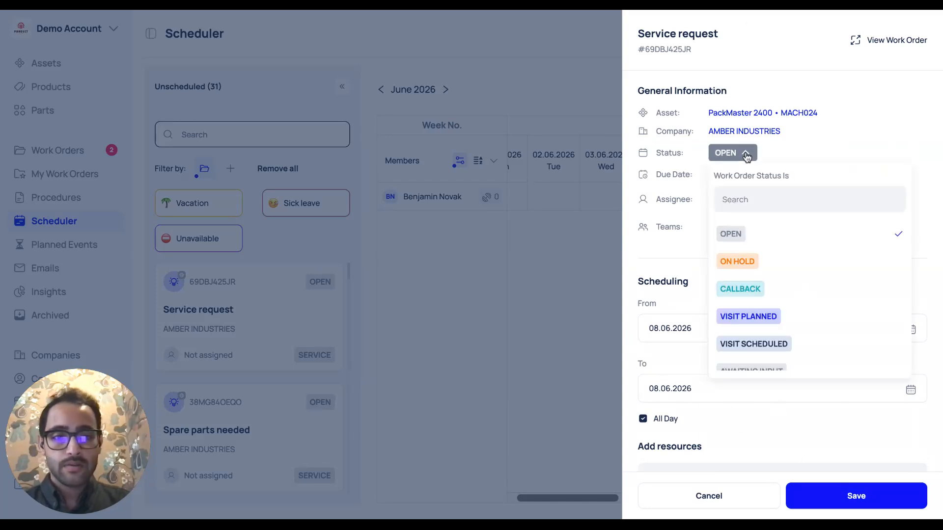
left_click(774, 342)
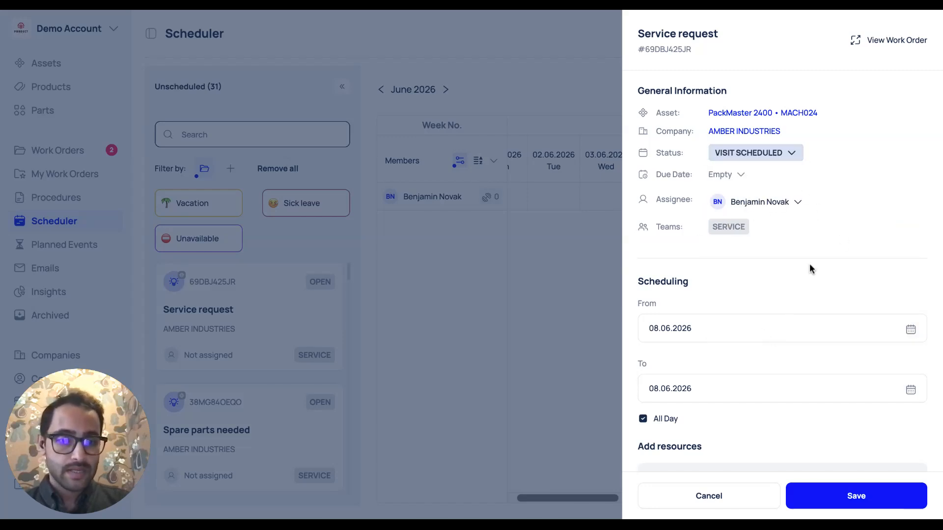
scroll(809, 265, "down", 5)
scroll(809, 268, "down", 3)
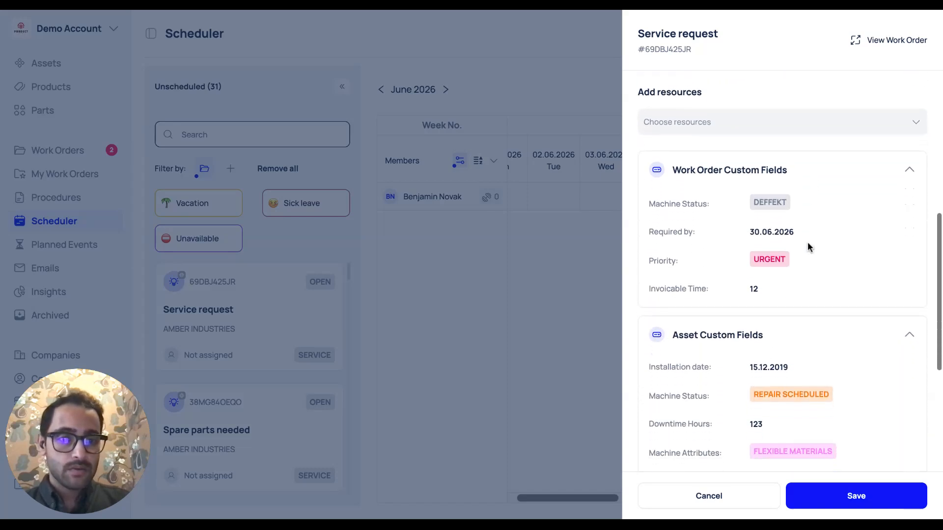
scroll(786, 276, "down", 5)
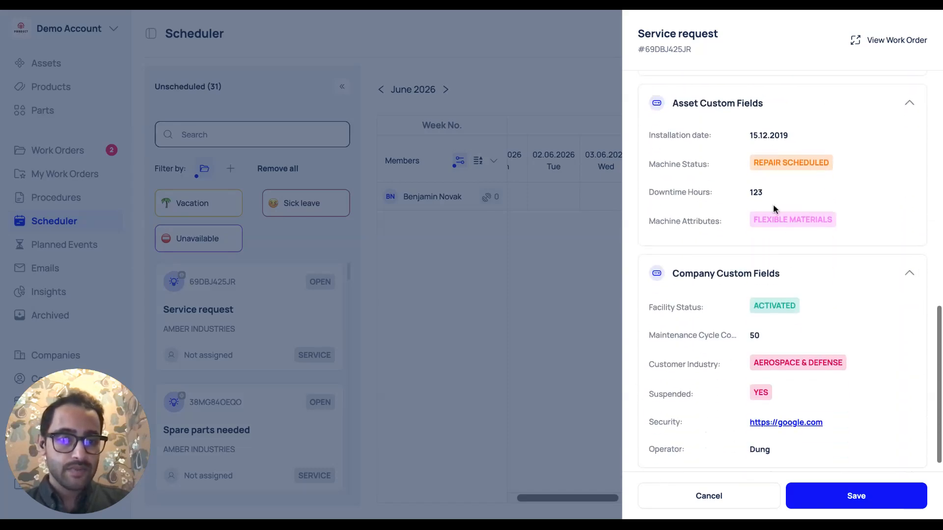
scroll(776, 253, "down", 1)
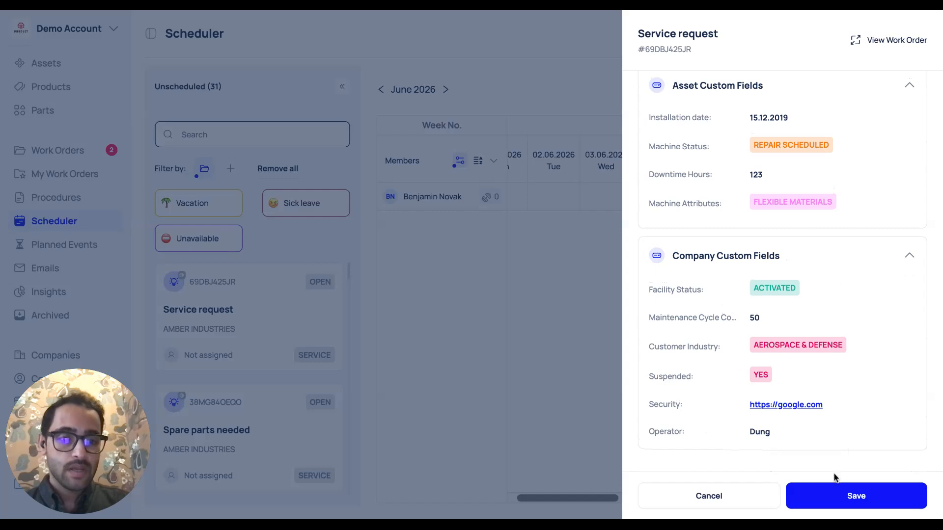
left_click(852, 496)
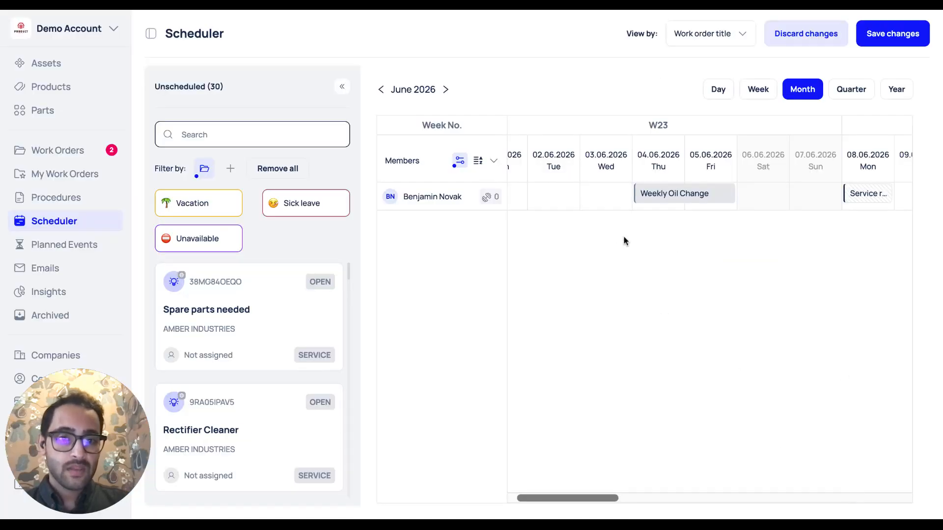
Reschedule the service request to run from 09.06.2026 to 12.06.2026 and save the schedule changes
scroll(653, 201, "right", 5)
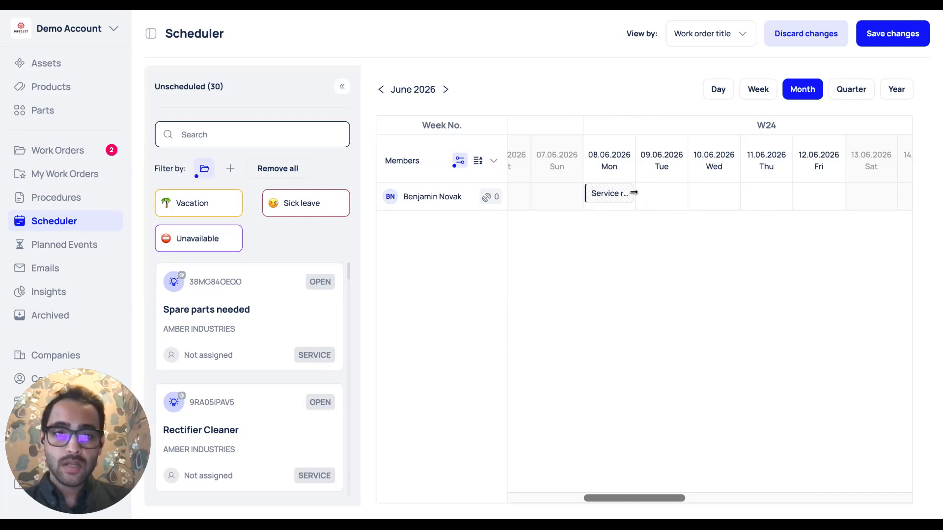
left_click_drag(634, 192, 778, 196)
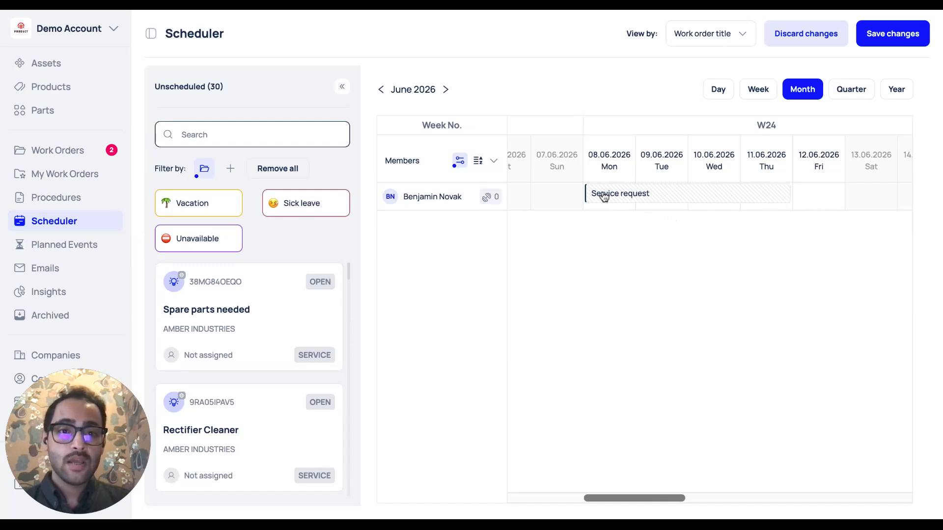
left_click_drag(605, 197, 657, 197)
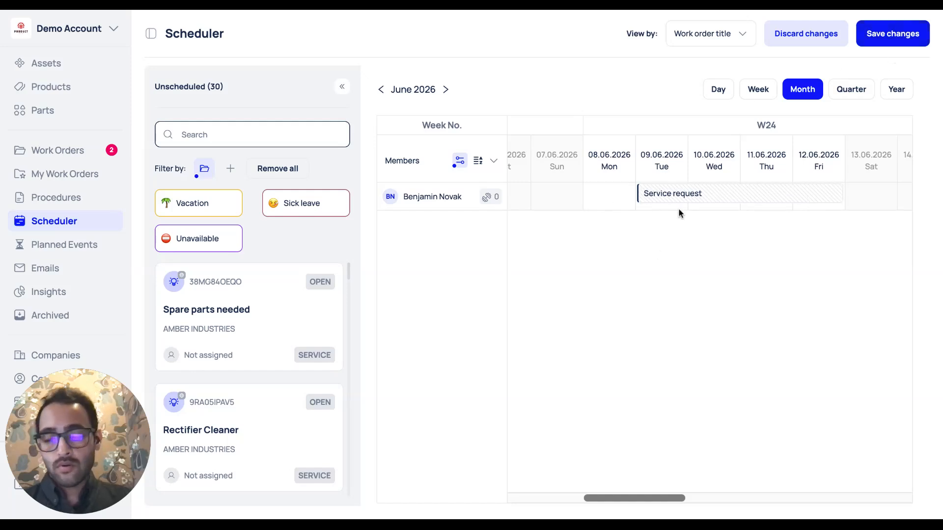
left_click(901, 35)
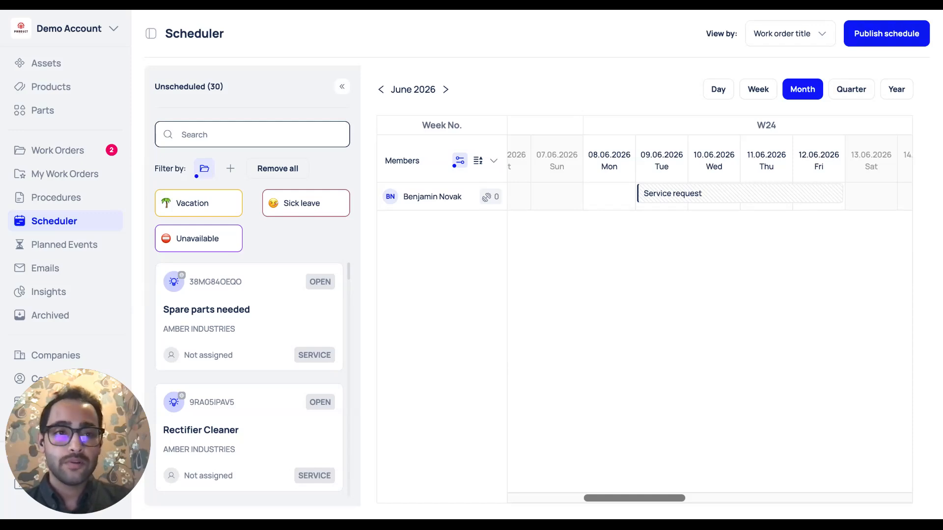
Start publishing the schedule by members and choose the SERVICE team member assigned to the service request
left_click(867, 44)
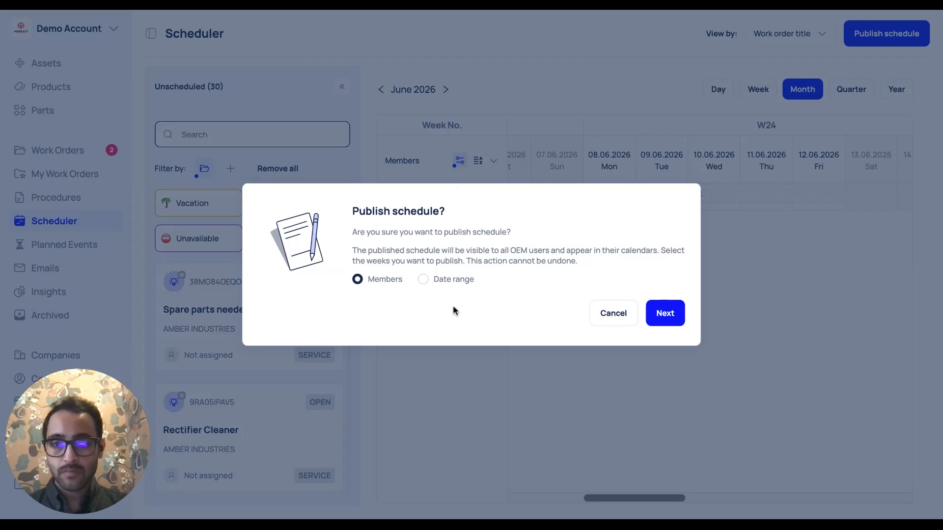
left_click(665, 318)
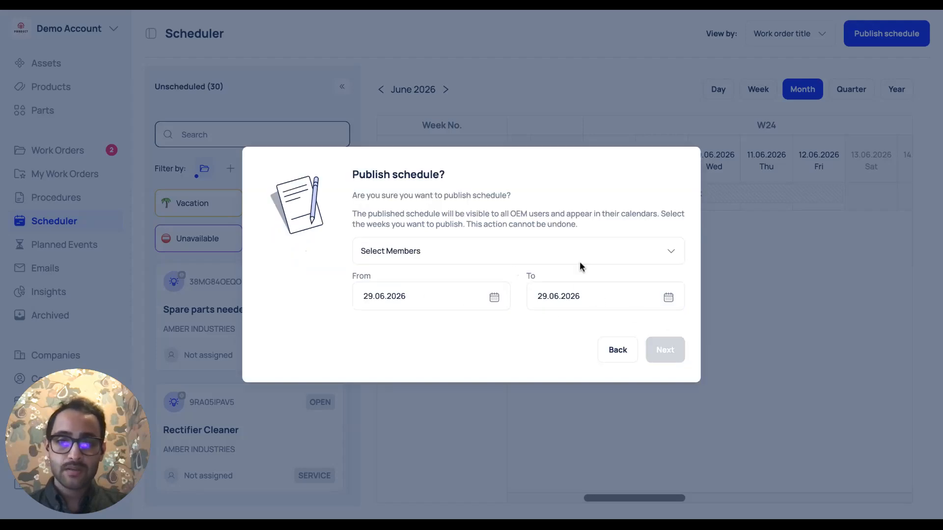
left_click(560, 251)
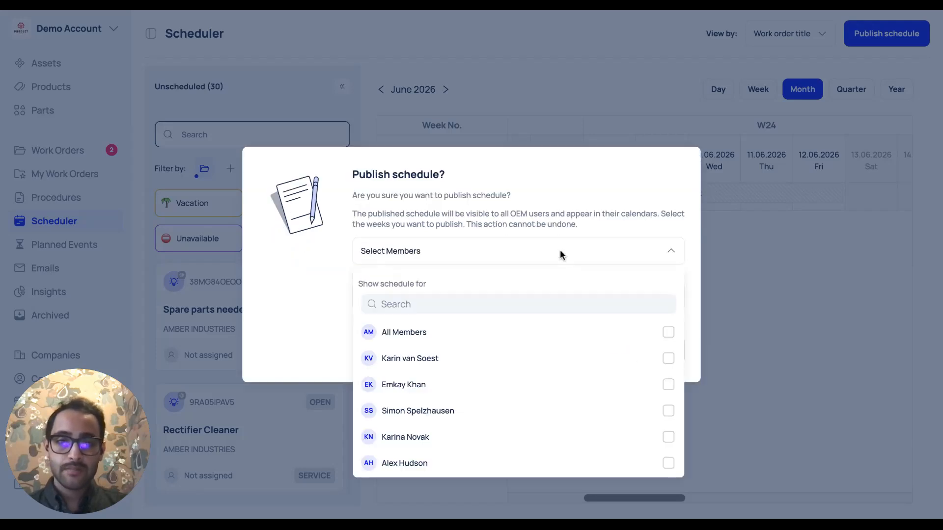
left_click(434, 303)
type("benja")
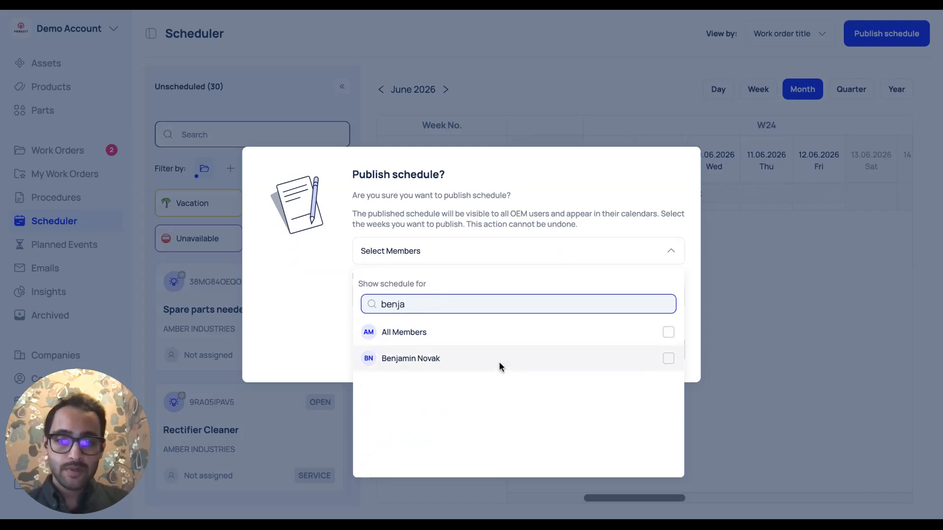
left_click(524, 360)
left_click(314, 316)
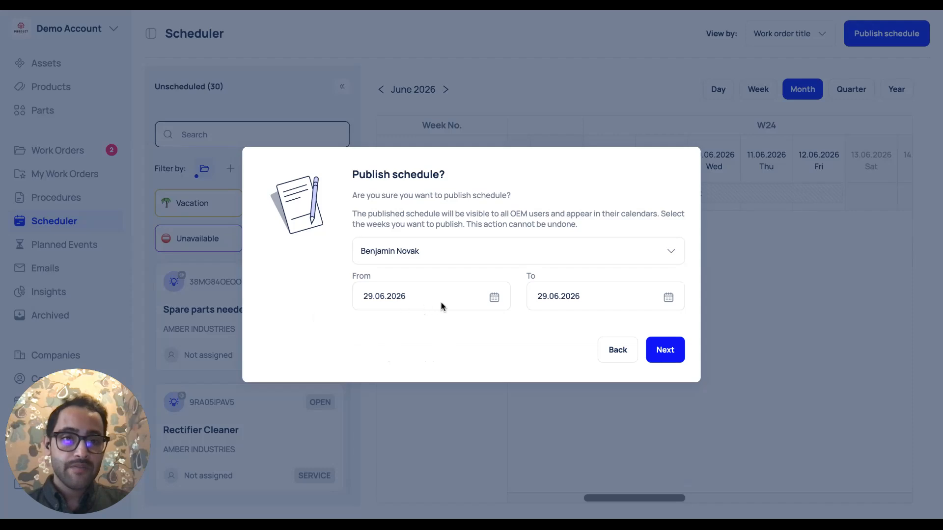
Publish the selected member's schedule from 01.06.2026 to 15.06.2026 and check the service request's details in the calendar
left_click(494, 297)
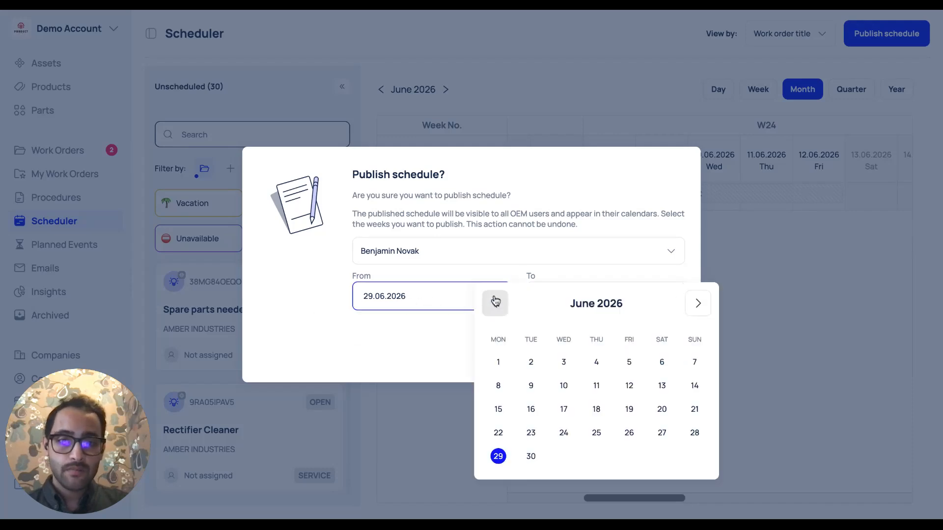
left_click(500, 362)
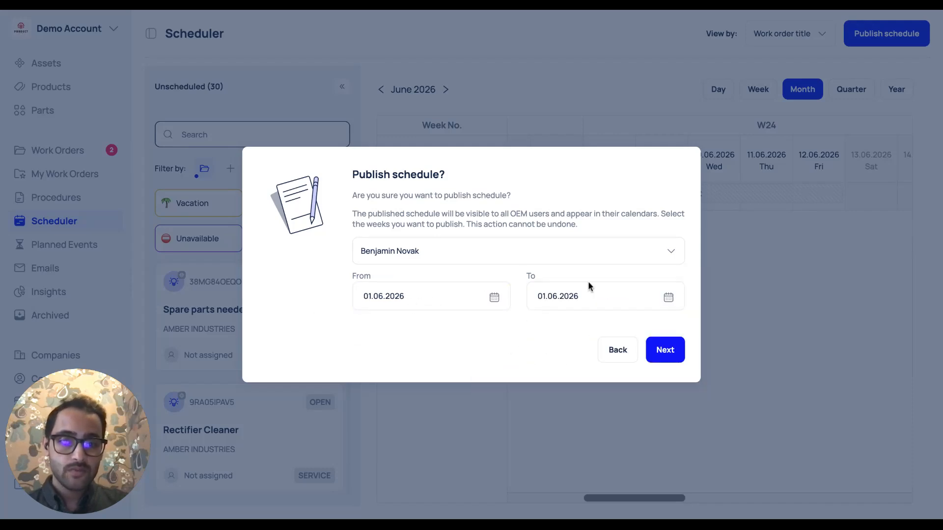
left_click(670, 303)
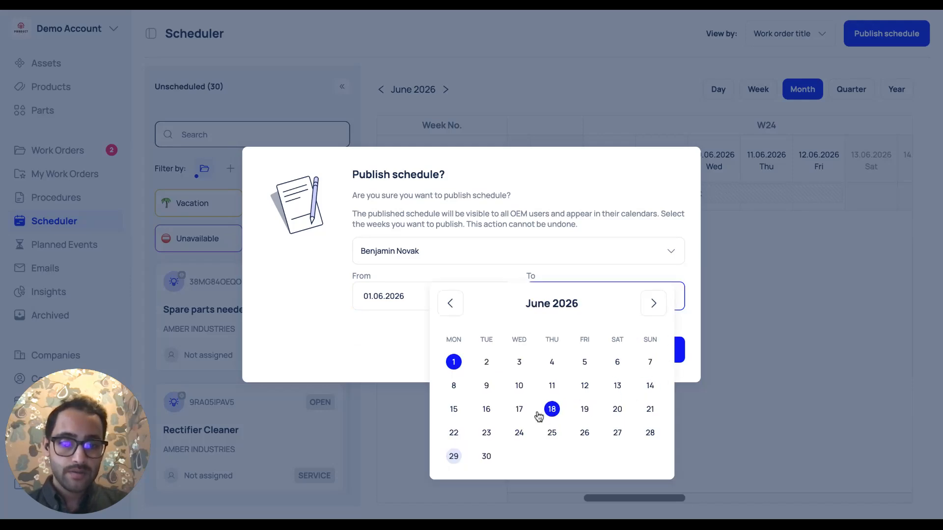
left_click(454, 409)
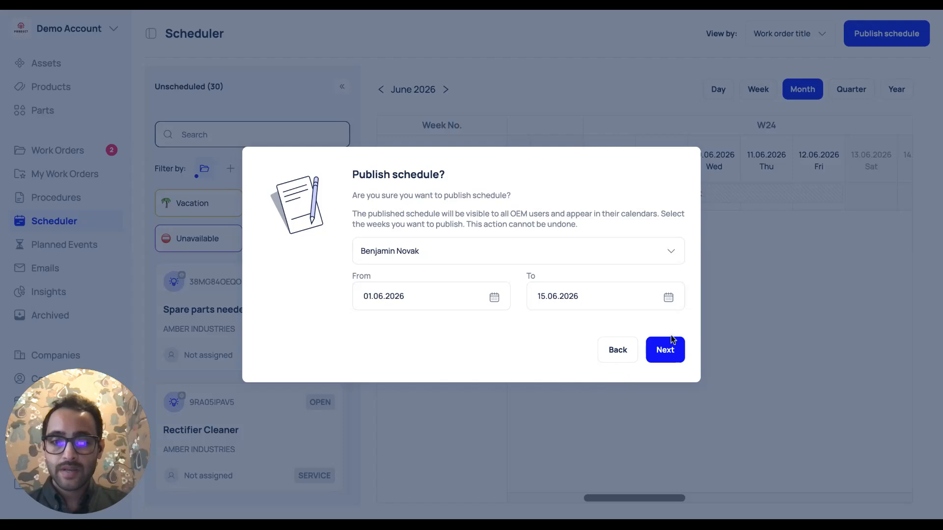
left_click(666, 351)
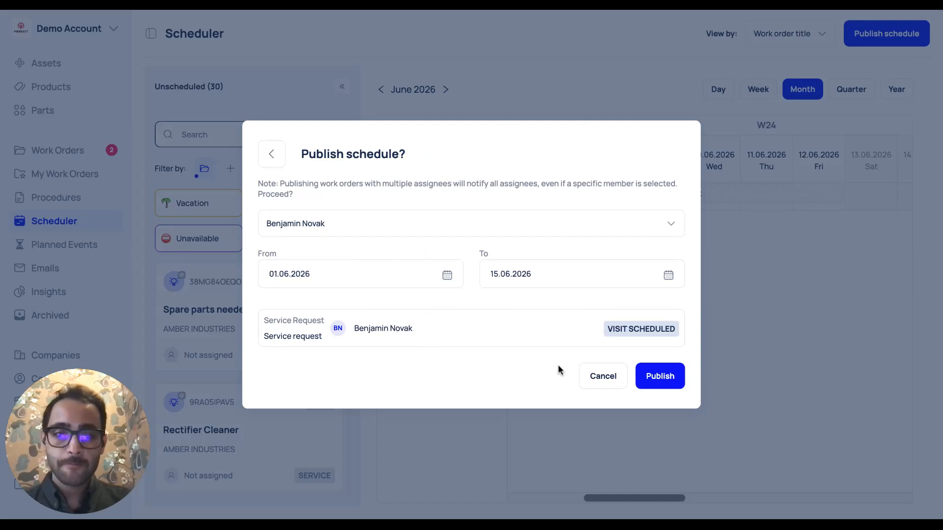
left_click(656, 378)
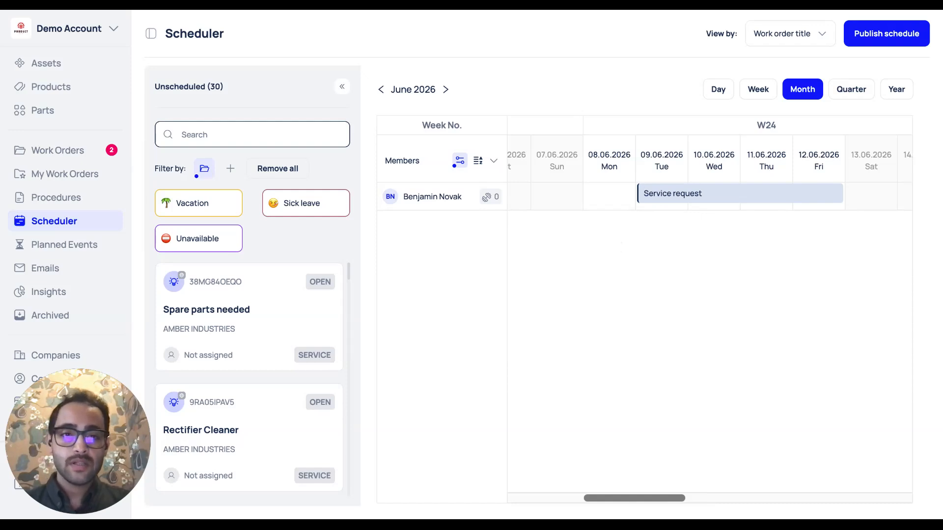
left_click(677, 195)
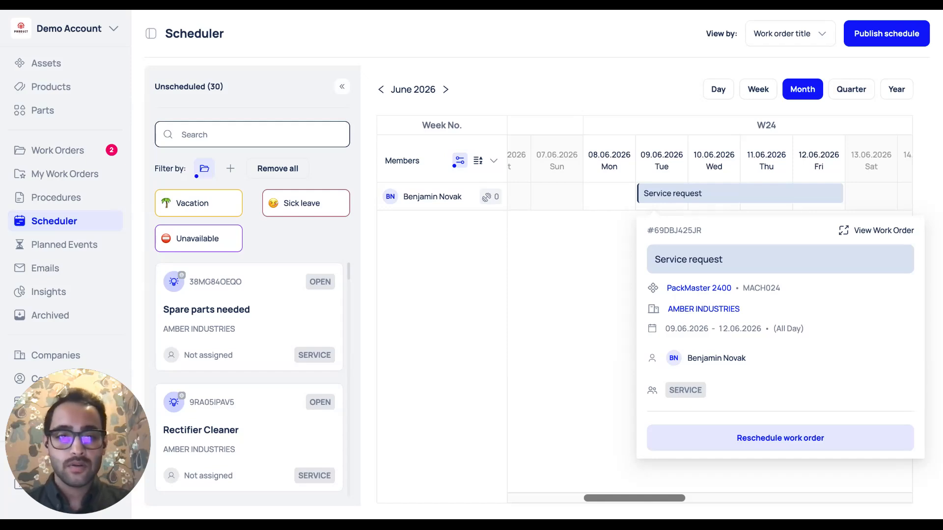
left_click(550, 351)
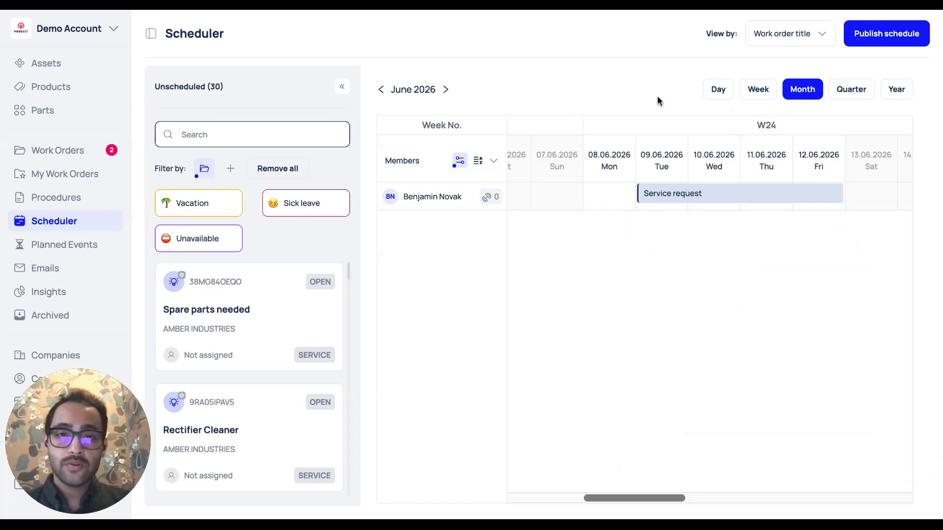
Remove the SERVICE team filter from the member list
left_click(460, 160)
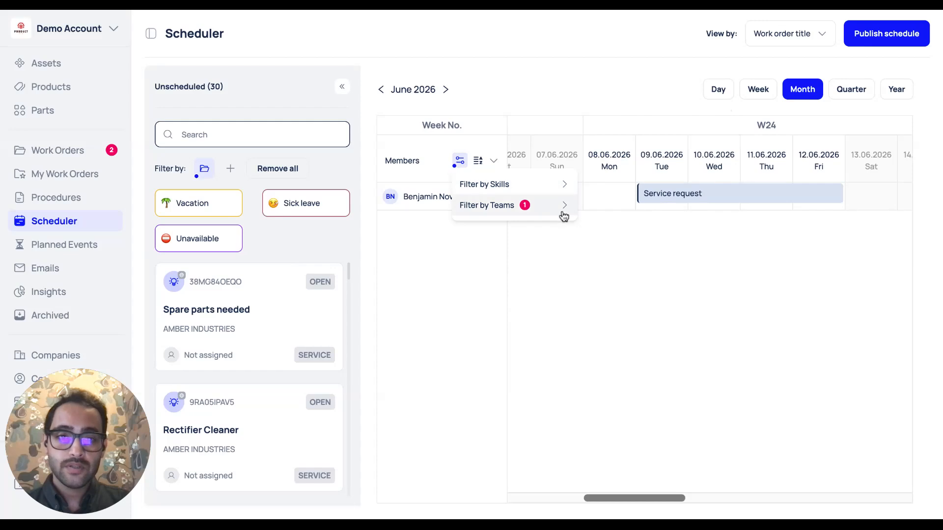
mouse_move(567, 214)
left_click(609, 282)
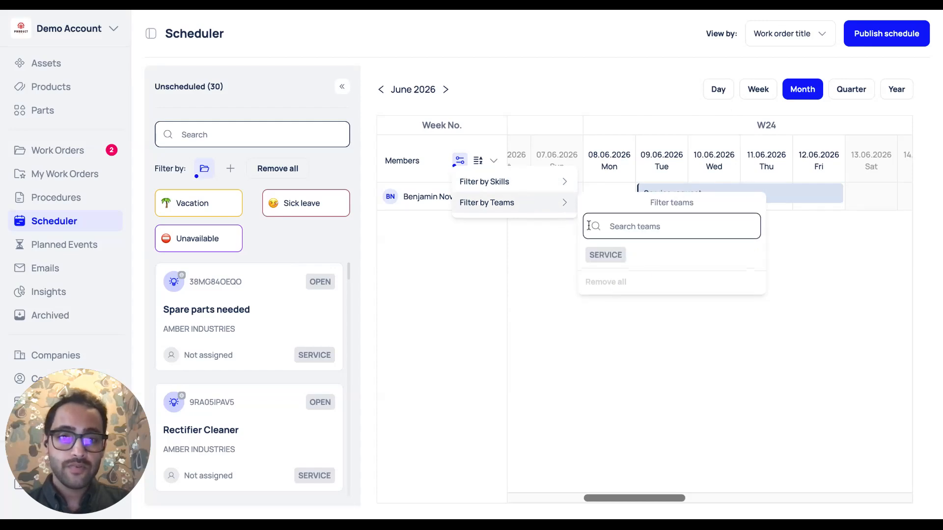
Switch the schedule to the quarter view and look through April to June 2026 for all members
left_click(765, 90)
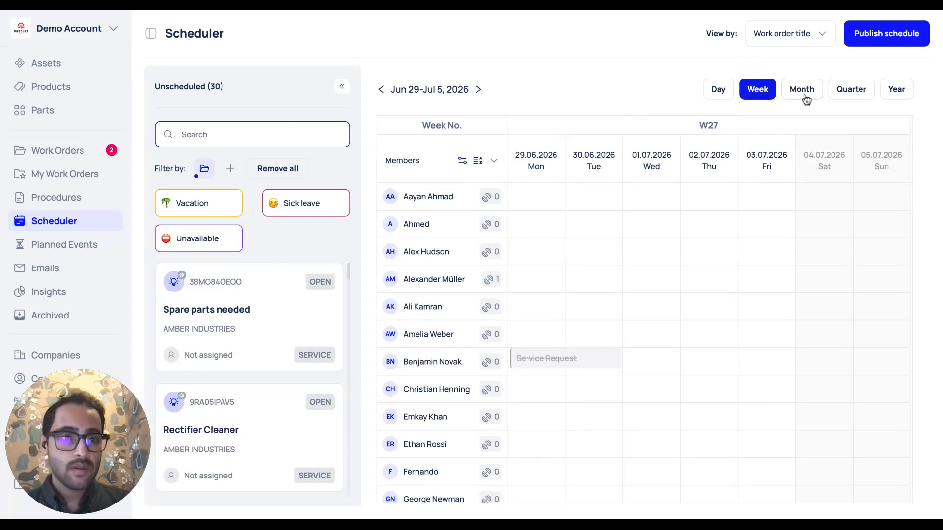
left_click(852, 91)
scroll(714, 414, "right", 15)
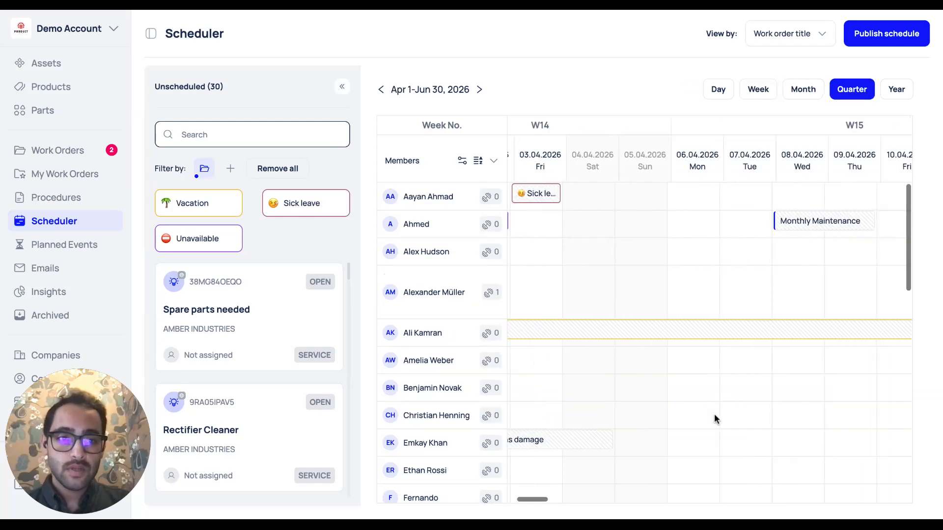
scroll(714, 414, "left", 3)
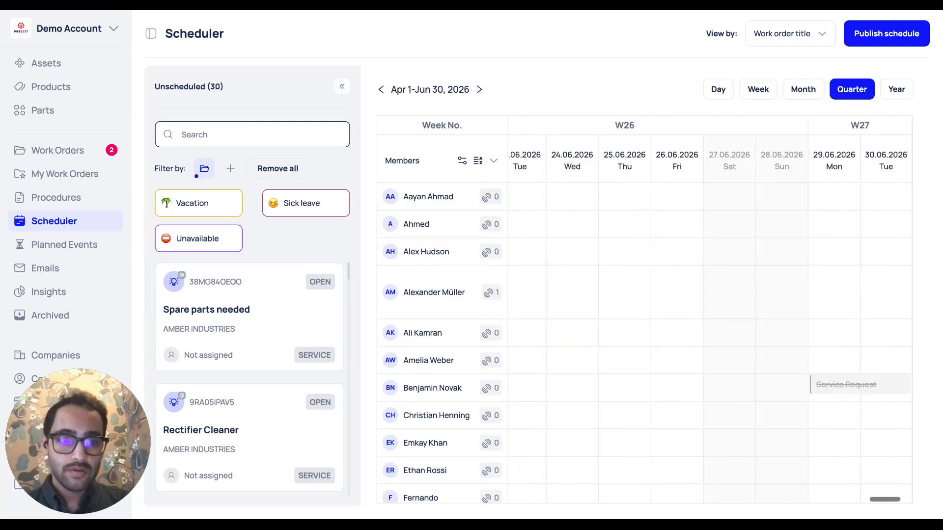
scroll(709, 344, "left", 20)
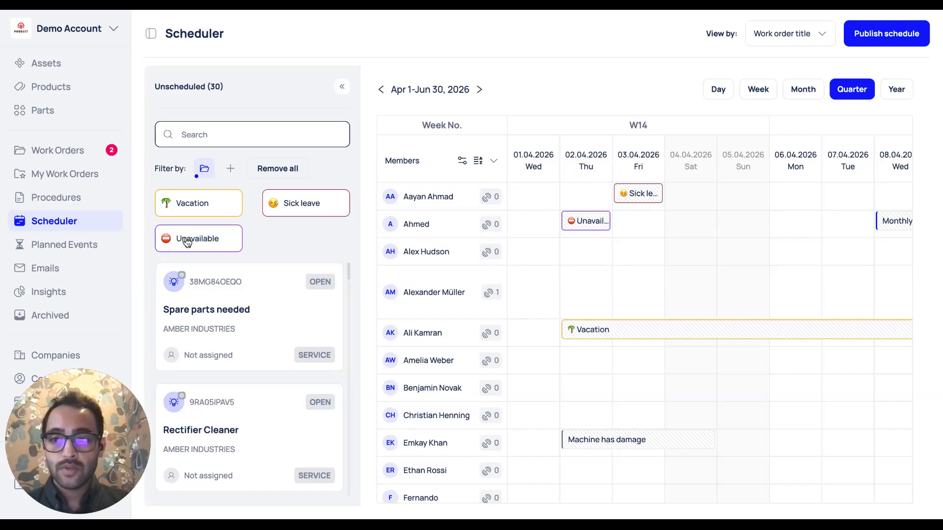
Add an all-day Unavailable entry for the third listed member from 02.04.2026 to 16.04.2026
left_click_drag(188, 243, 533, 252)
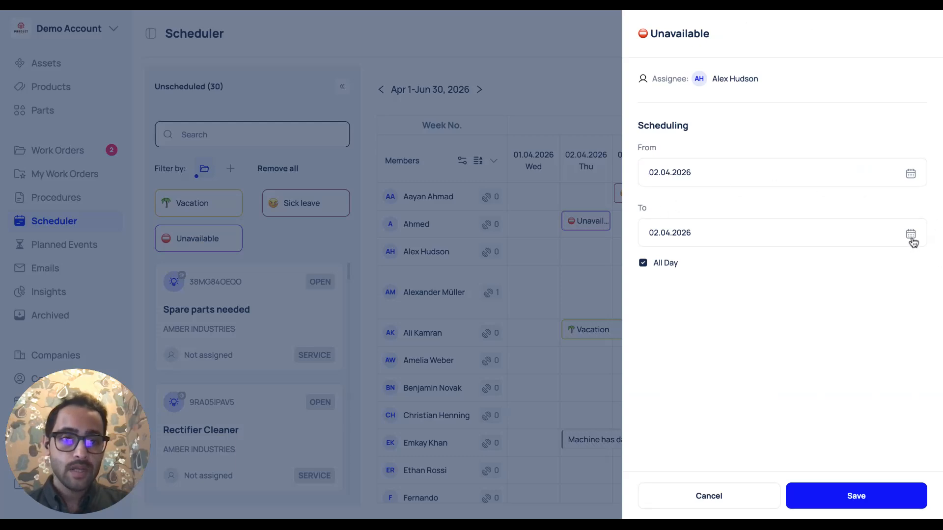
left_click(911, 236)
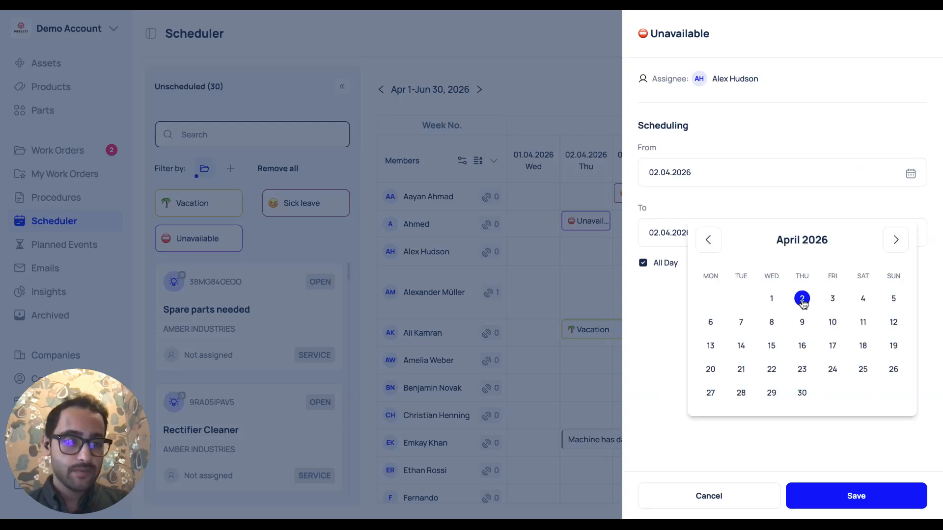
left_click(802, 346)
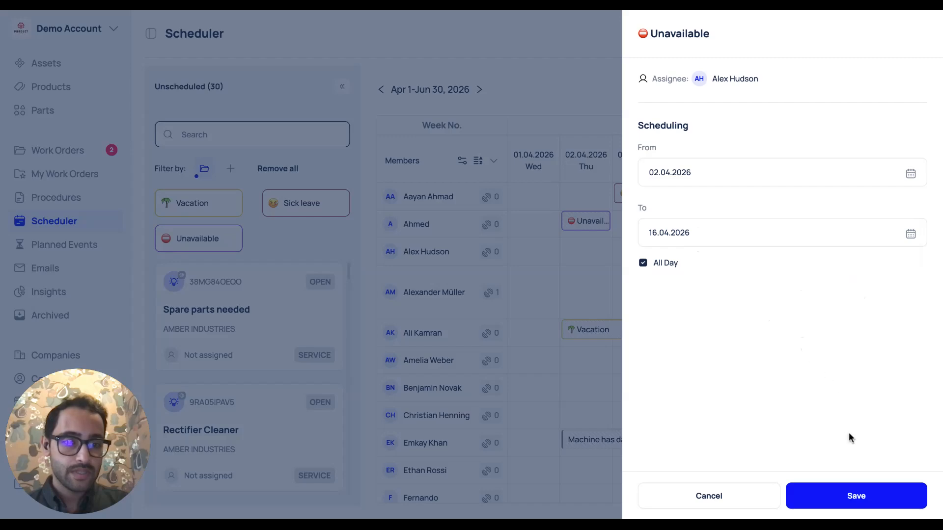
left_click(851, 497)
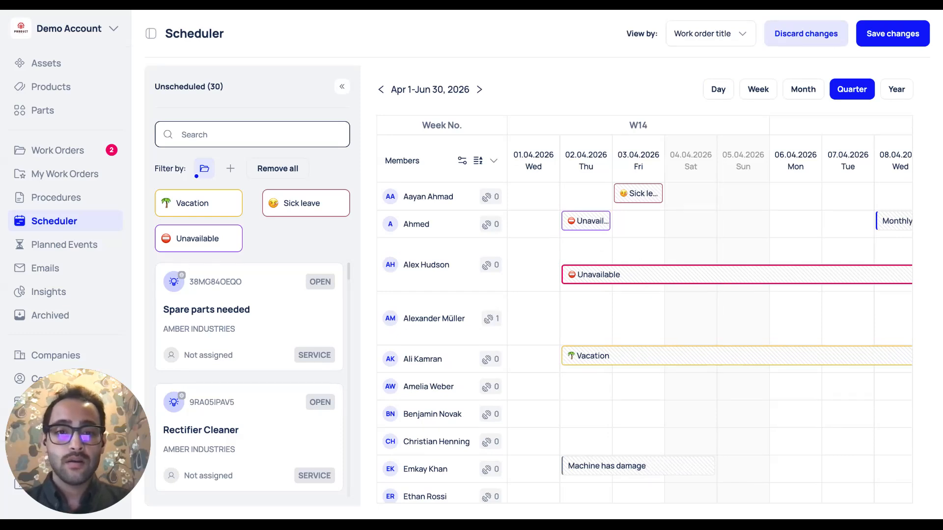
Reassign the conflicting service request on 14.04.2026 to the fourth listed member and save the schedule changes
scroll(710, 309, "right", 10)
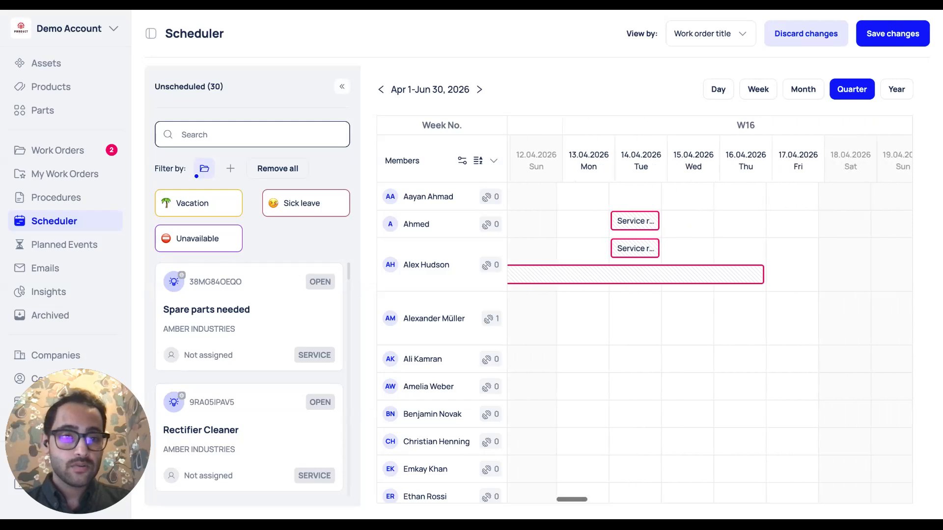
scroll(666, 253, "left", 2)
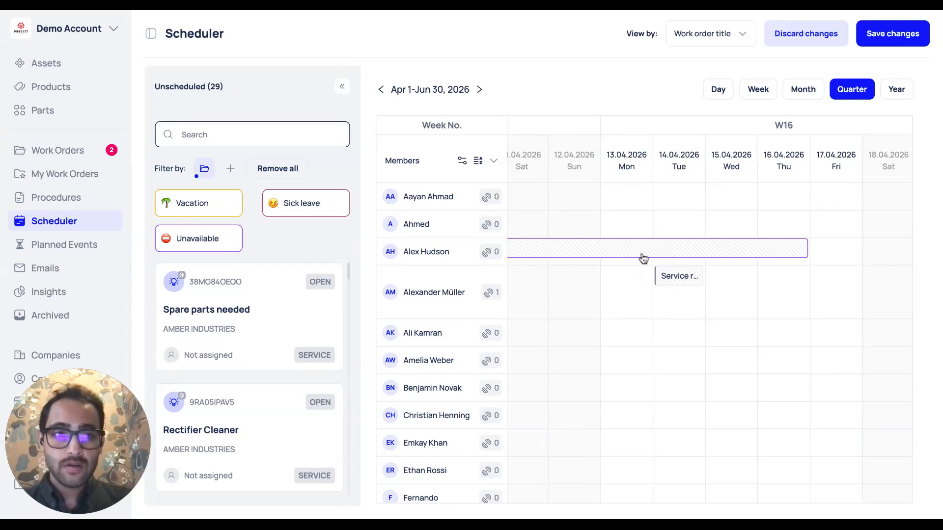
left_click(891, 35)
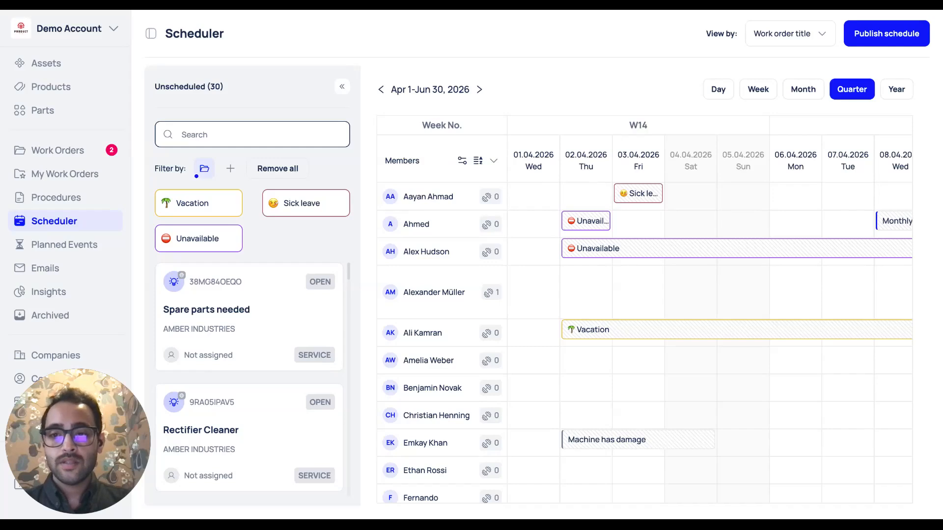